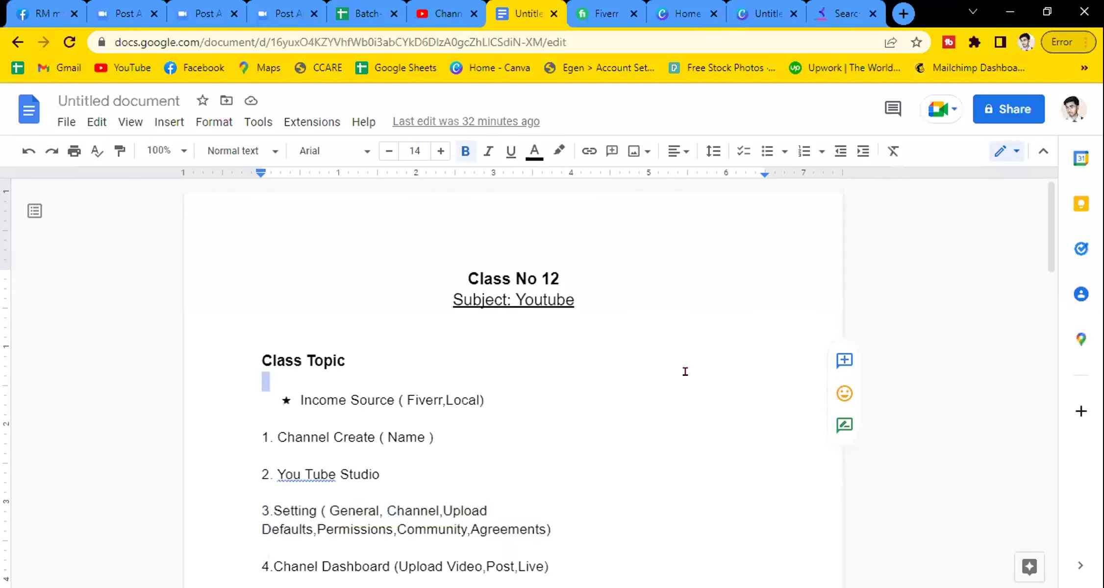
Step: Review the Class No 12 topic list, highlighting each item from Setting through Audio Library
scroll(686, 372, "down", 5)
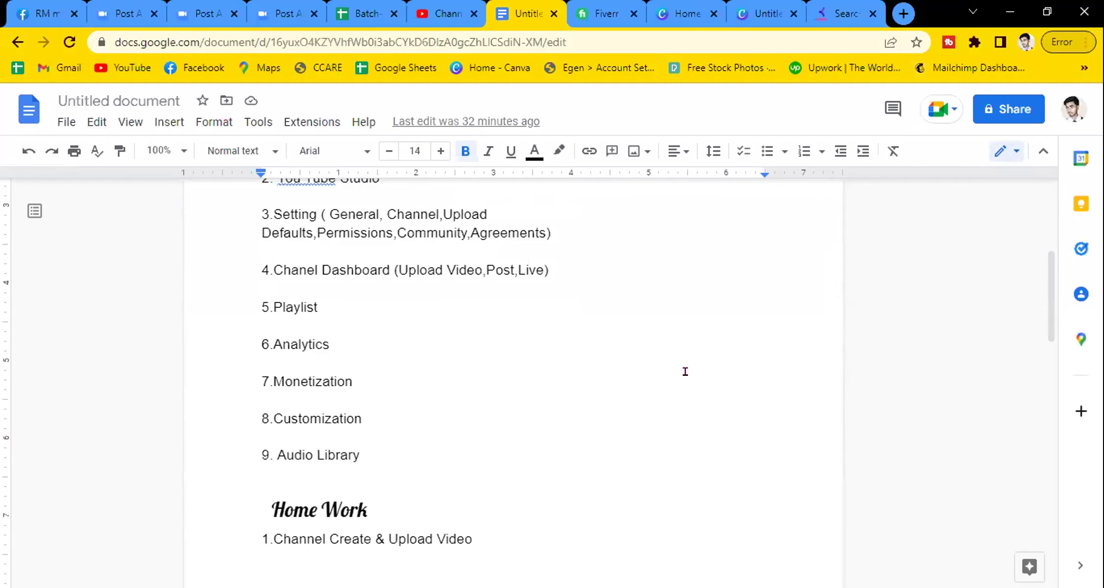
left_click(264, 214)
left_click_drag(510, 240, 478, 247)
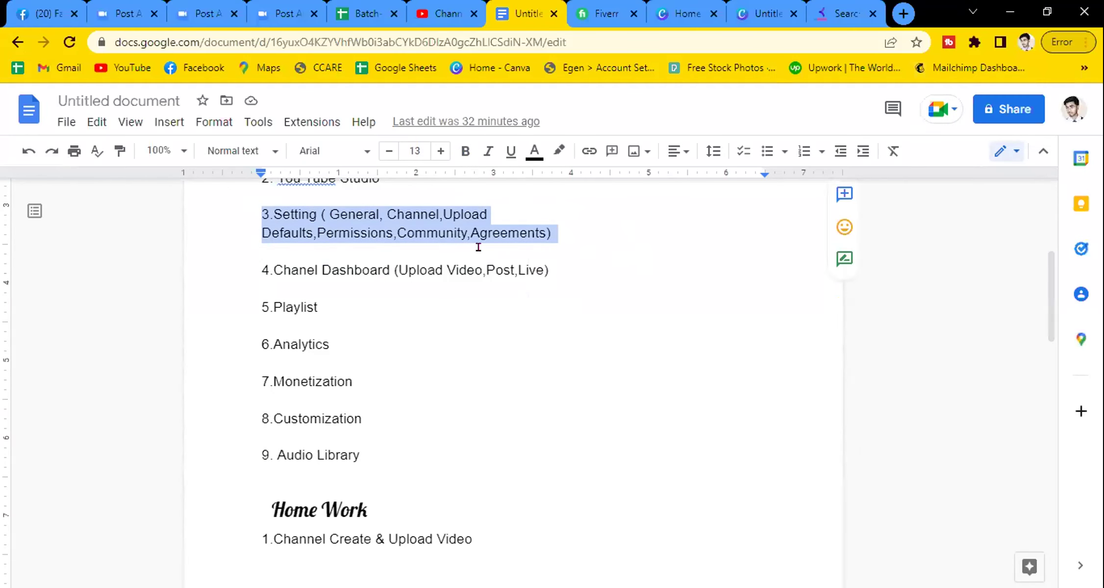
left_click_drag(230, 269, 565, 259)
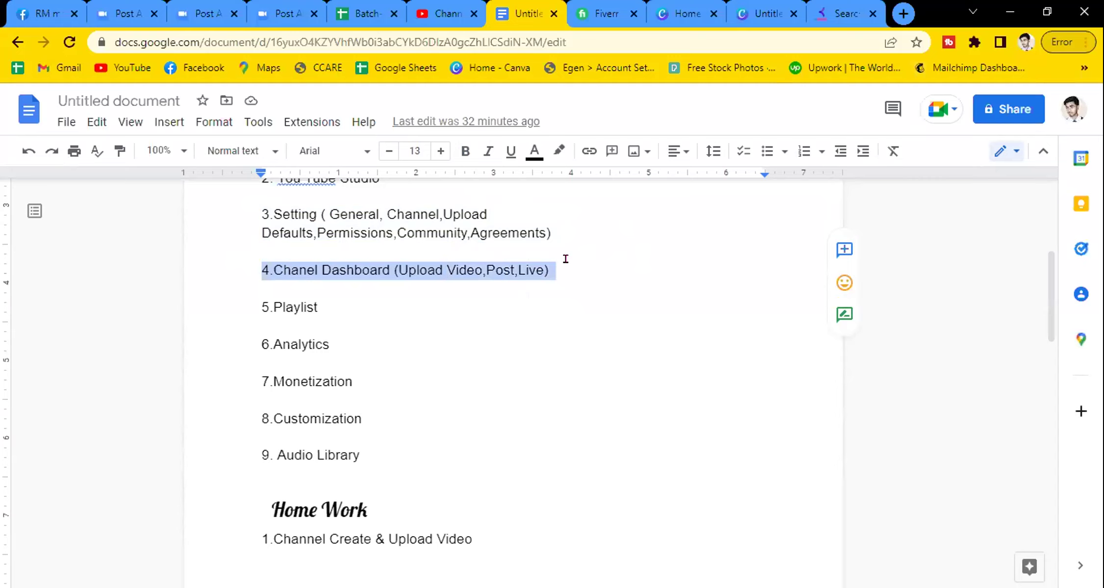
left_click_drag(247, 297, 369, 298)
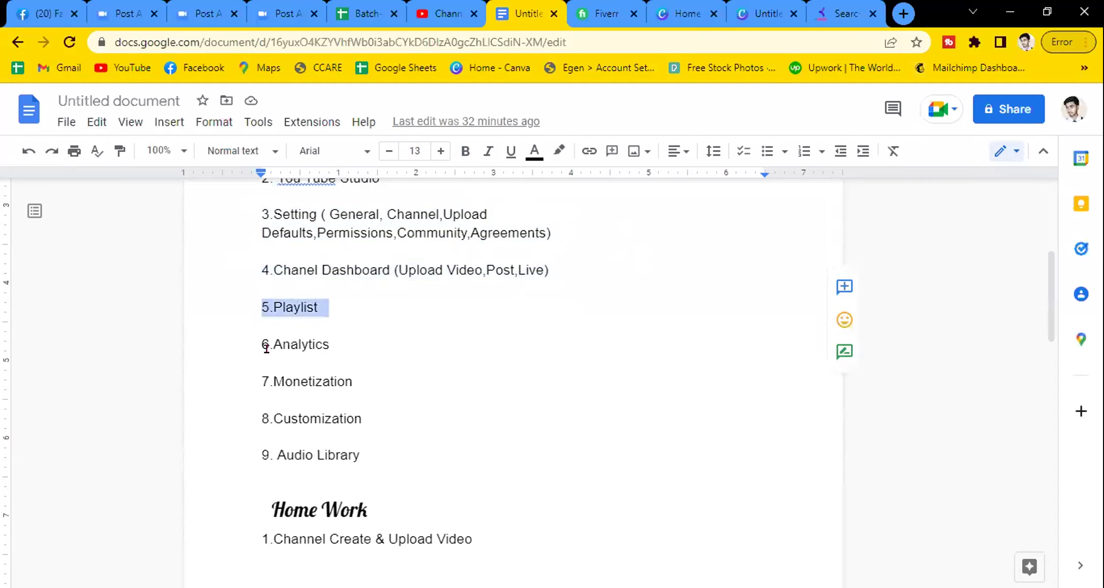
left_click_drag(265, 346, 373, 345)
left_click_drag(245, 381, 363, 383)
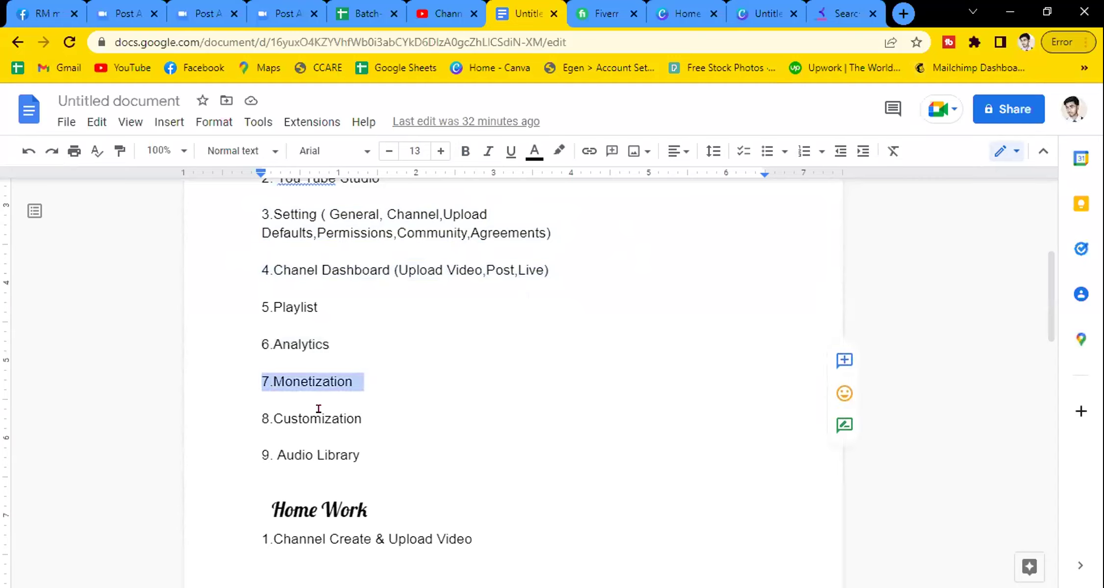
left_click_drag(220, 412, 399, 409)
left_click_drag(240, 445, 370, 448)
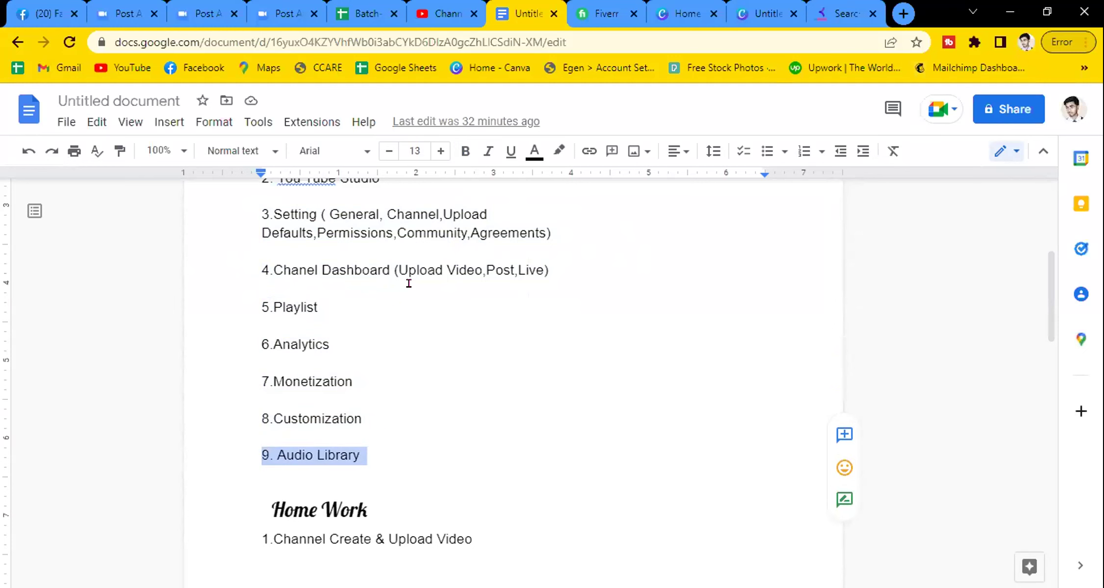
Step: Switch to YouTube Studio, look over the channel dashboard and view the options for going live
left_click(447, 13)
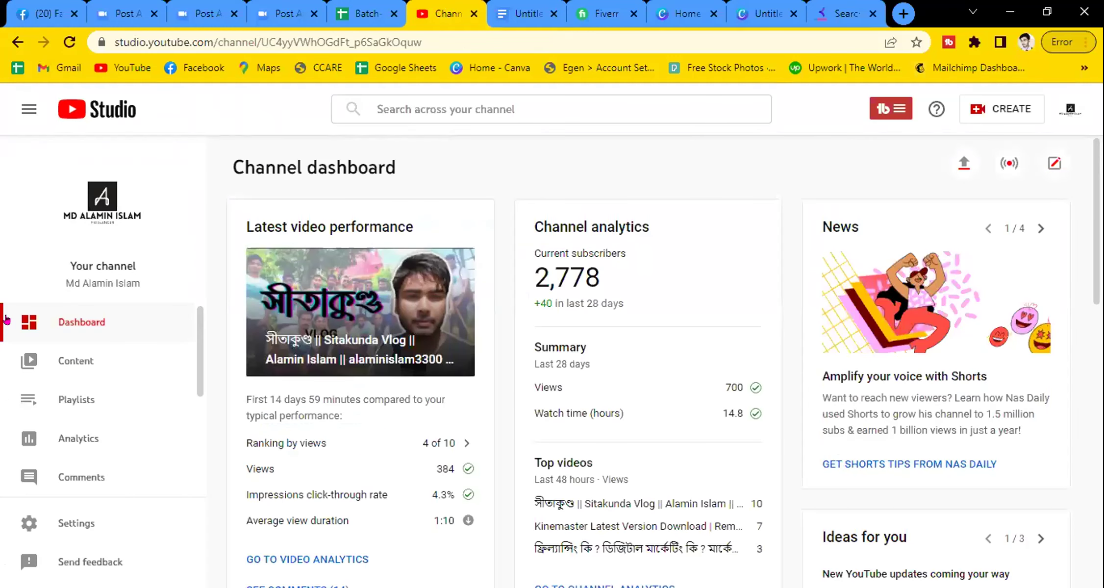
scroll(294, 402, "down", 4)
scroll(327, 394, "up", 4)
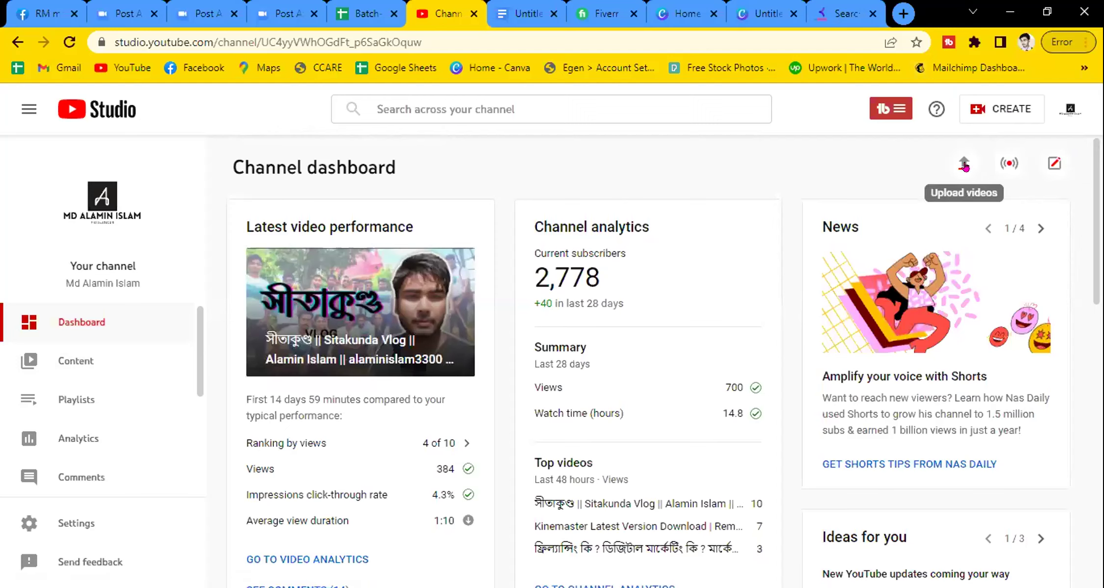
left_click(1011, 166)
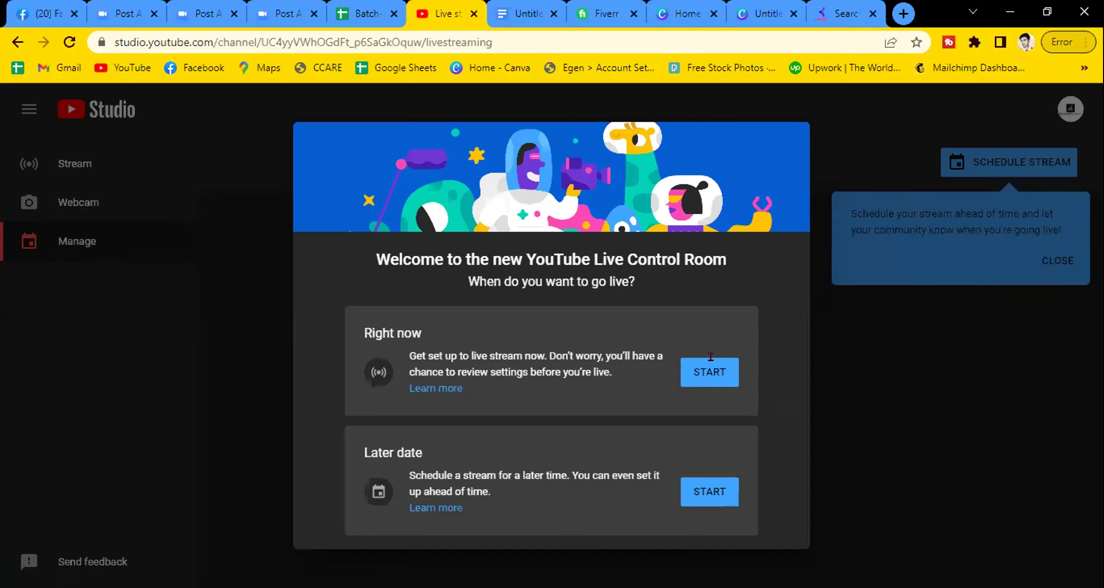
left_click(17, 42)
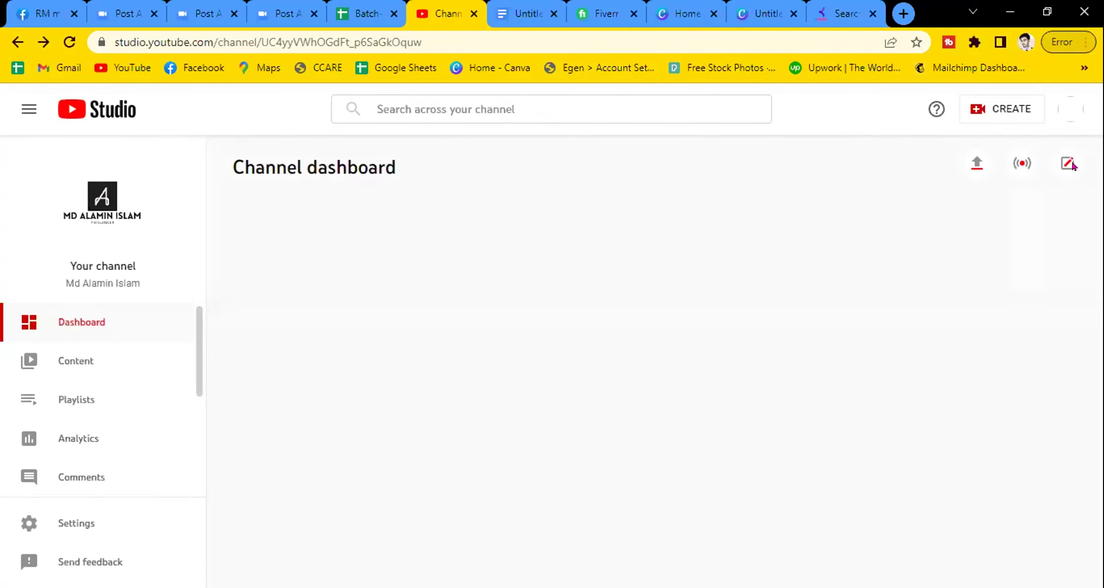
Step: Open the channel's Community page for creating a post and look through its composer and published posts
left_click(1053, 164)
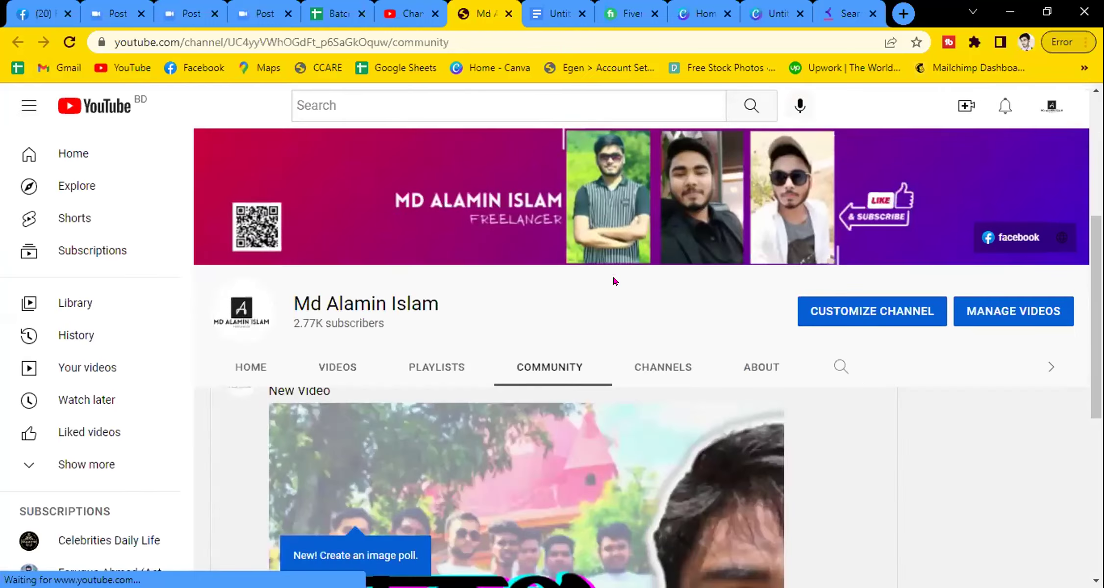
scroll(528, 367, "down", 8)
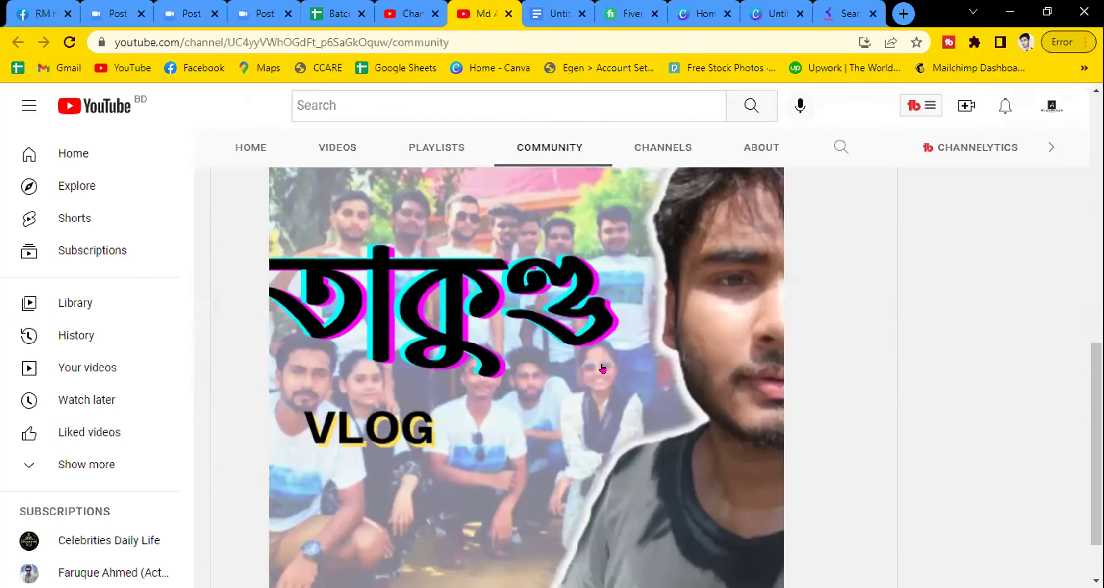
scroll(603, 369, "down", 2)
scroll(688, 352, "up", 10)
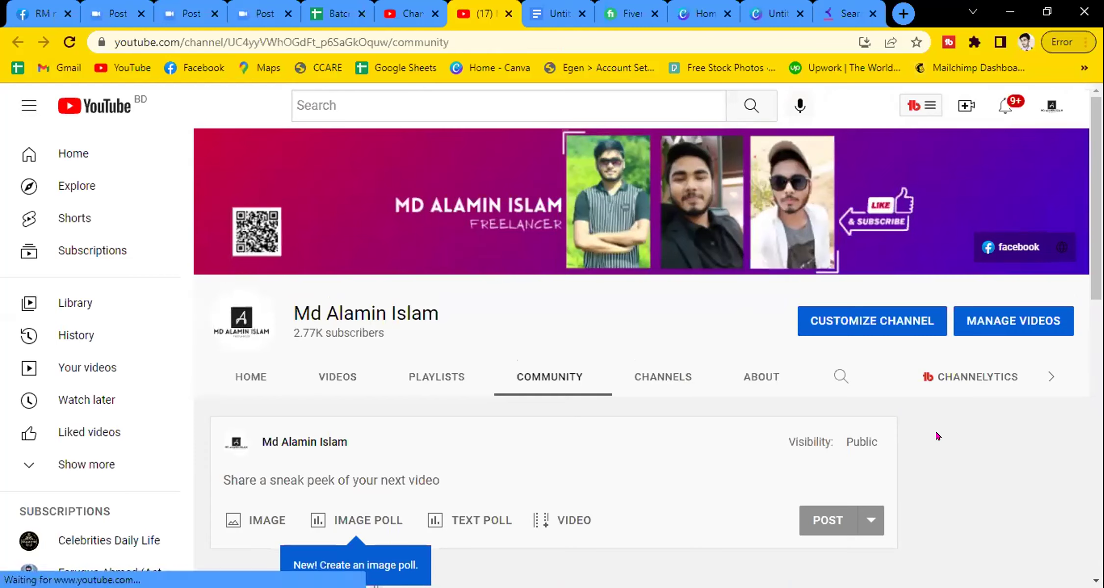
scroll(378, 394, "down", 3)
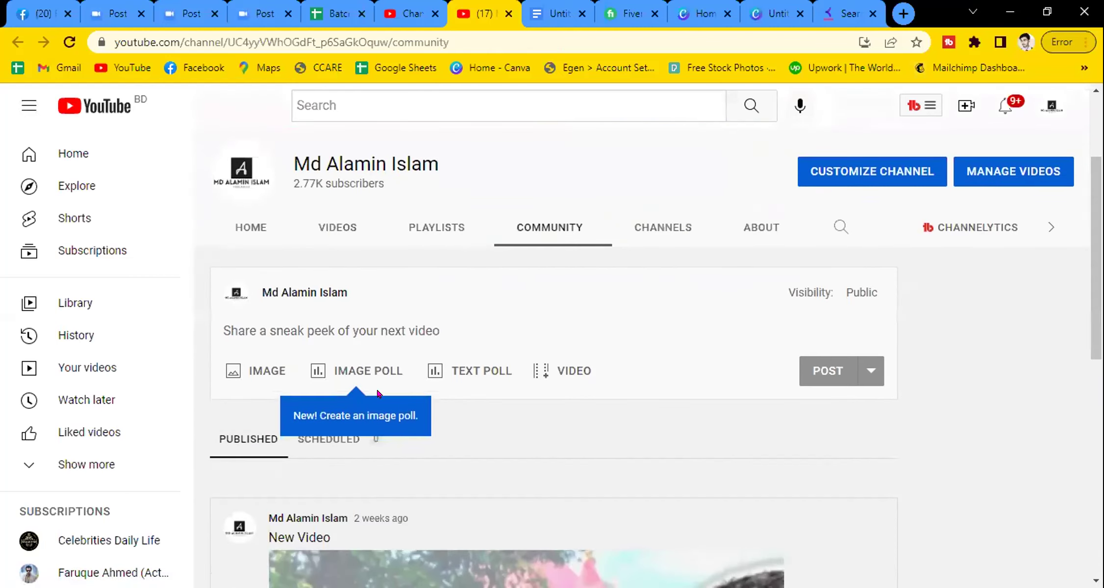
Step: Start an image post in the community composer and examine its message and image upload areas
left_click(252, 374)
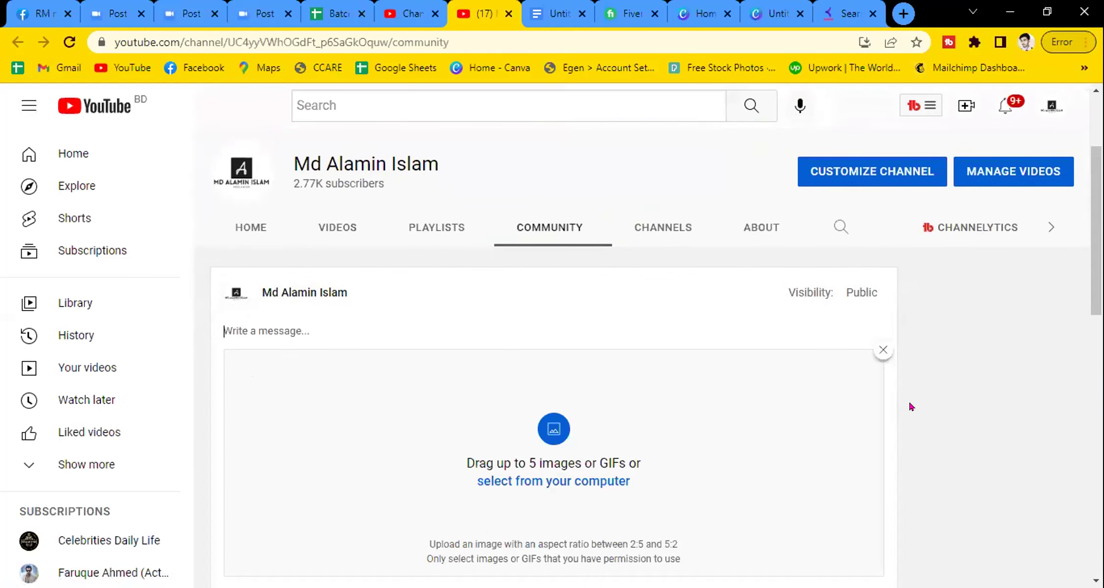
scroll(910, 406, "down", 5)
scroll(802, 399, "up", 5)
left_click(244, 319)
Step: Return to the YouTube Studio dashboard and upload Dynamic Intro_1080p from the video editing folder on the Personal (G:) drive
left_click(407, 13)
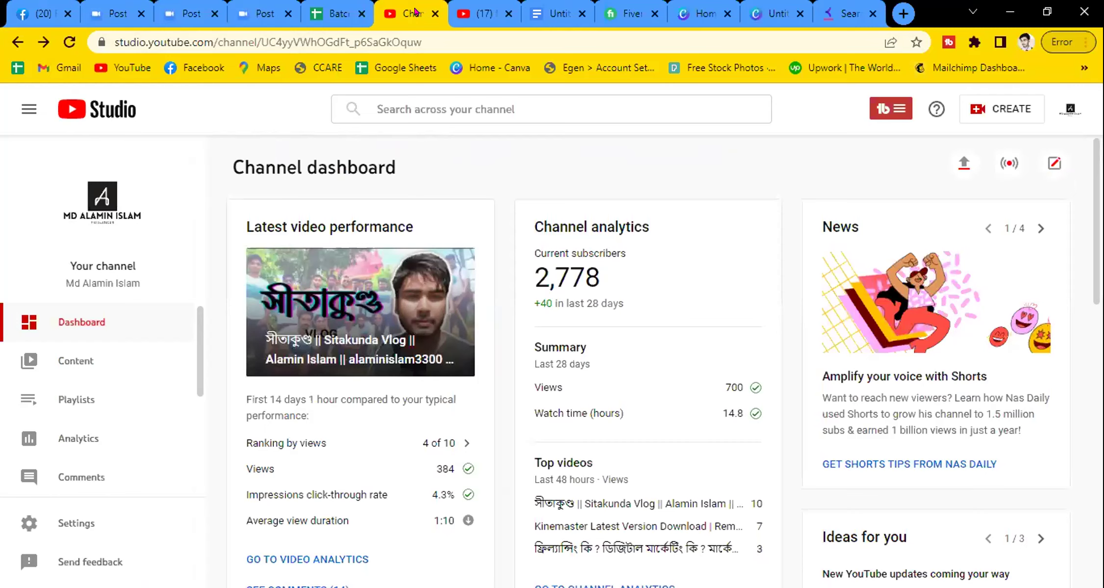
left_click(964, 165)
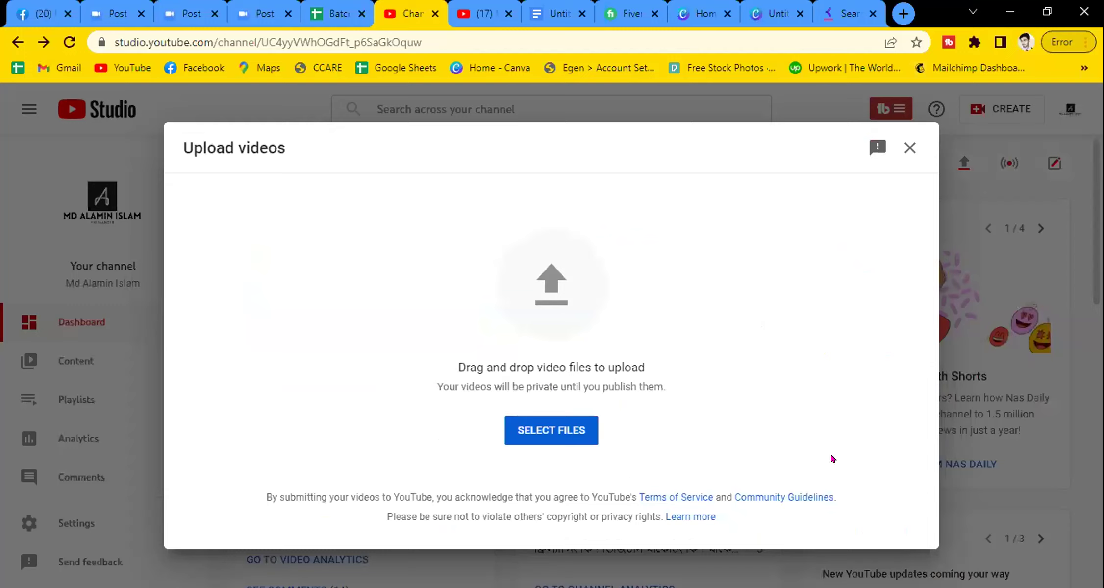
left_click(531, 430)
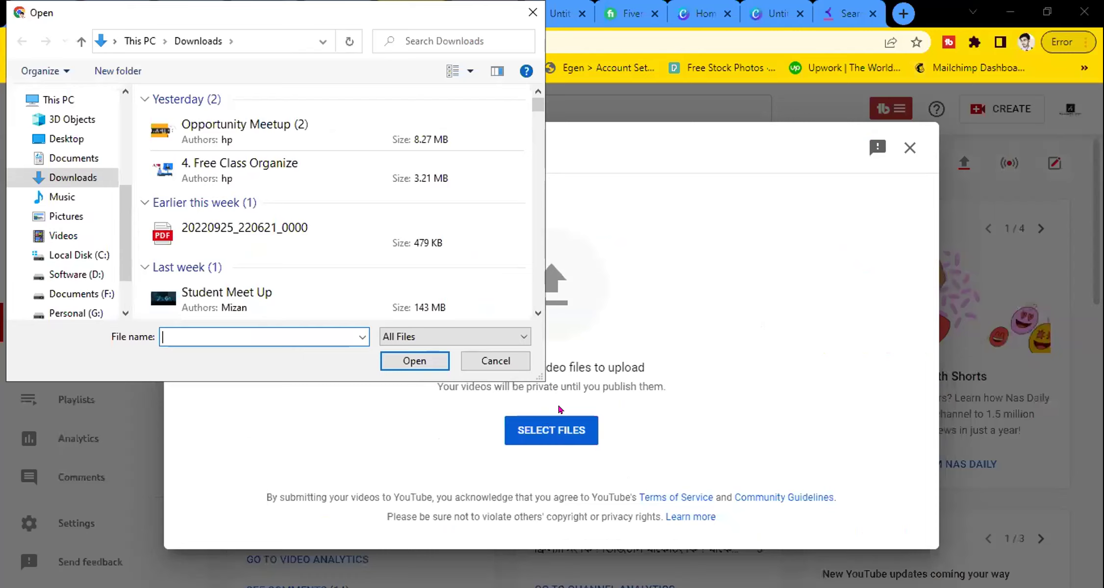
scroll(113, 190, "up", 1)
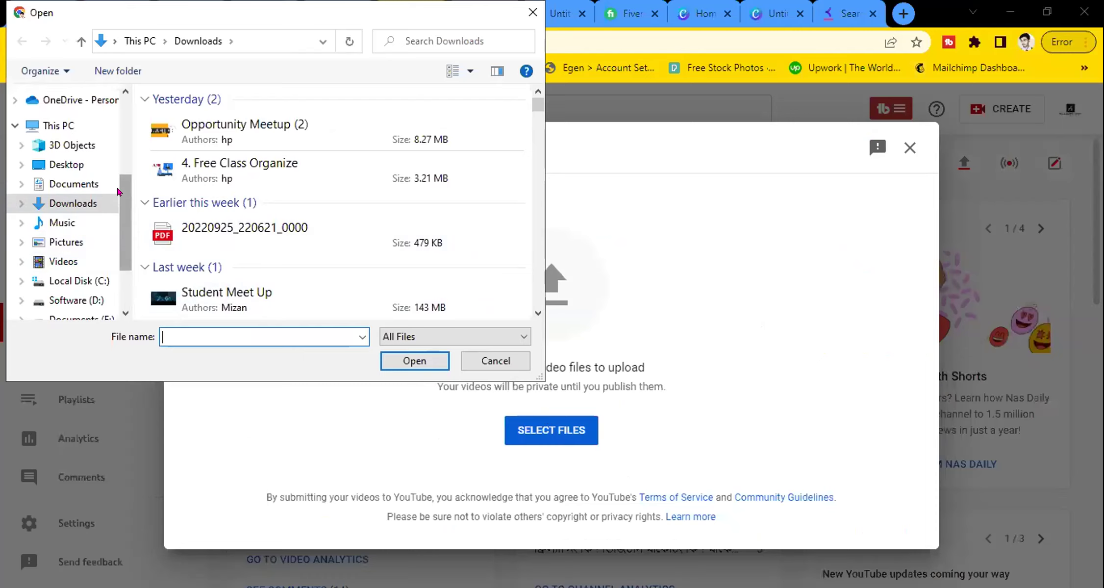
scroll(117, 191, "down", 2)
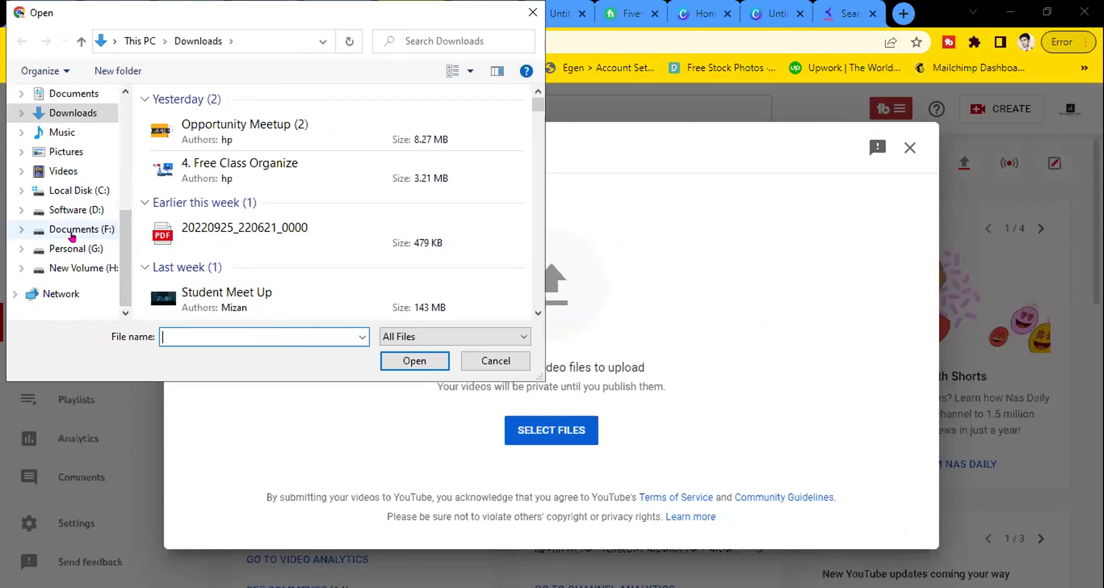
left_click(71, 247)
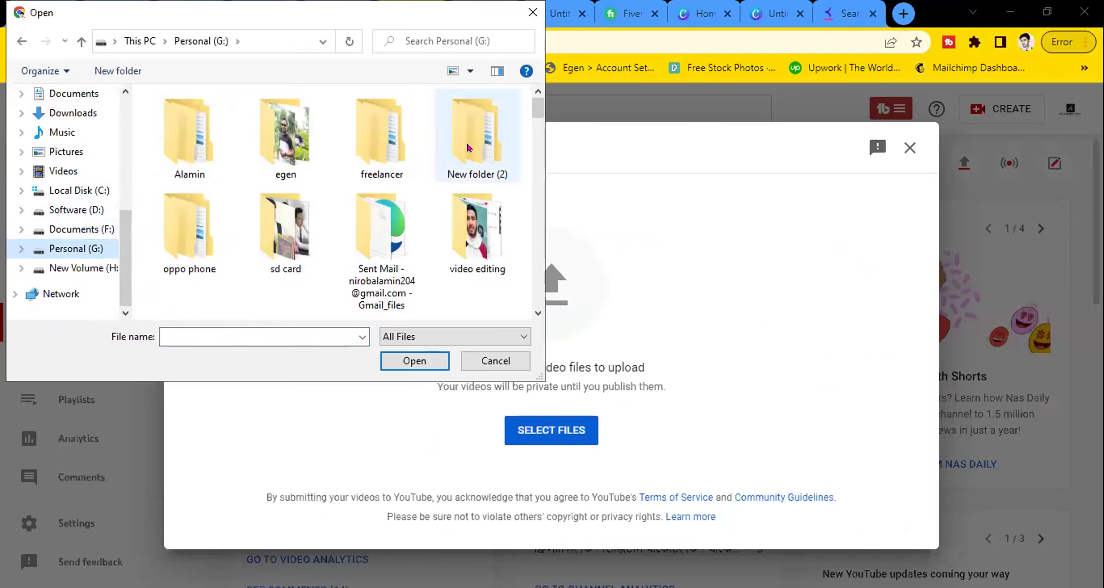
double_click(483, 224)
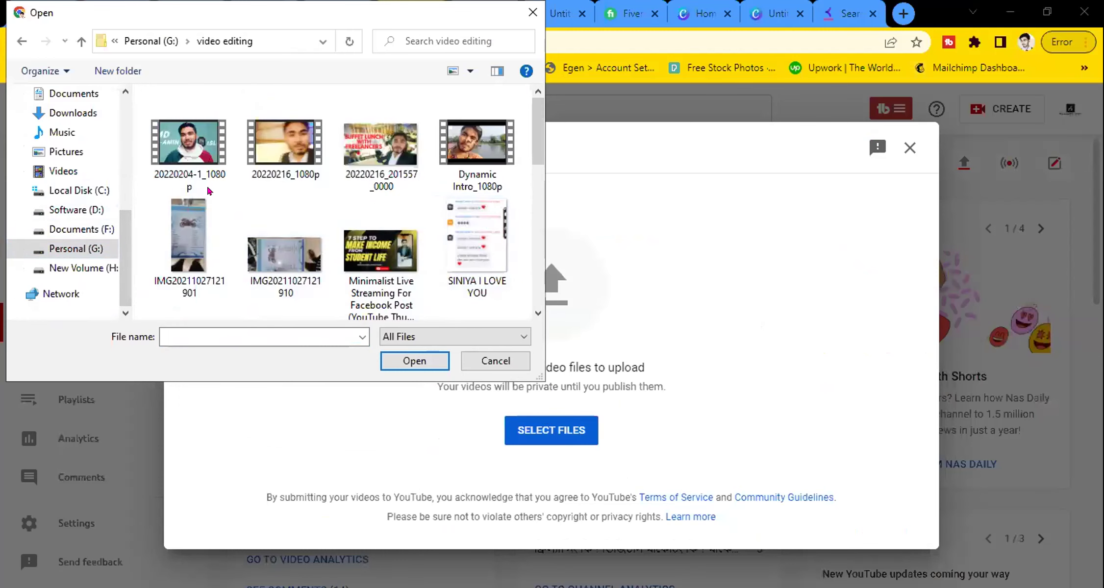
left_click(445, 159)
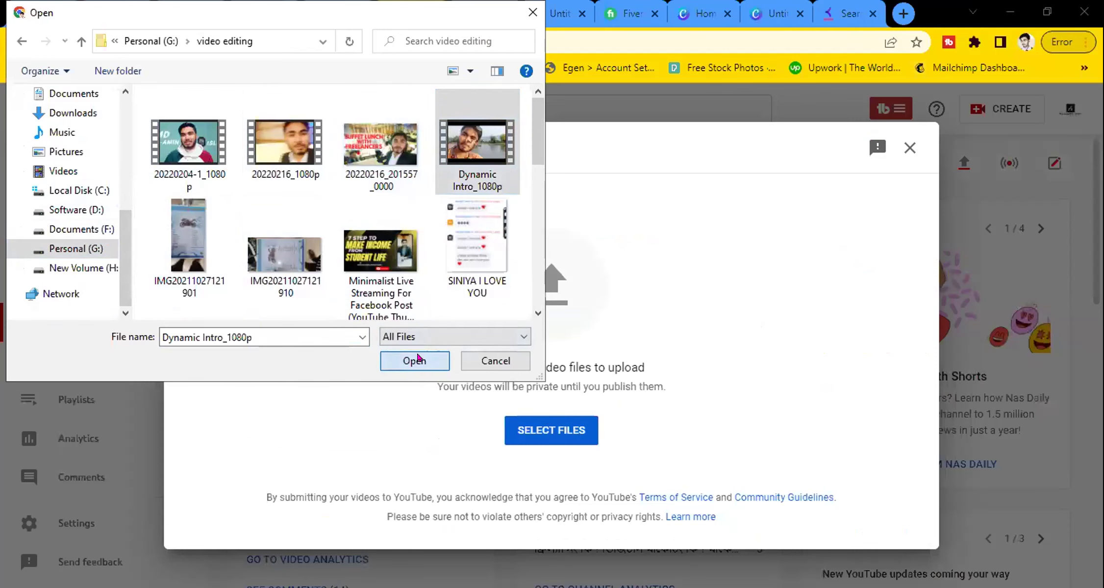
left_click(417, 359)
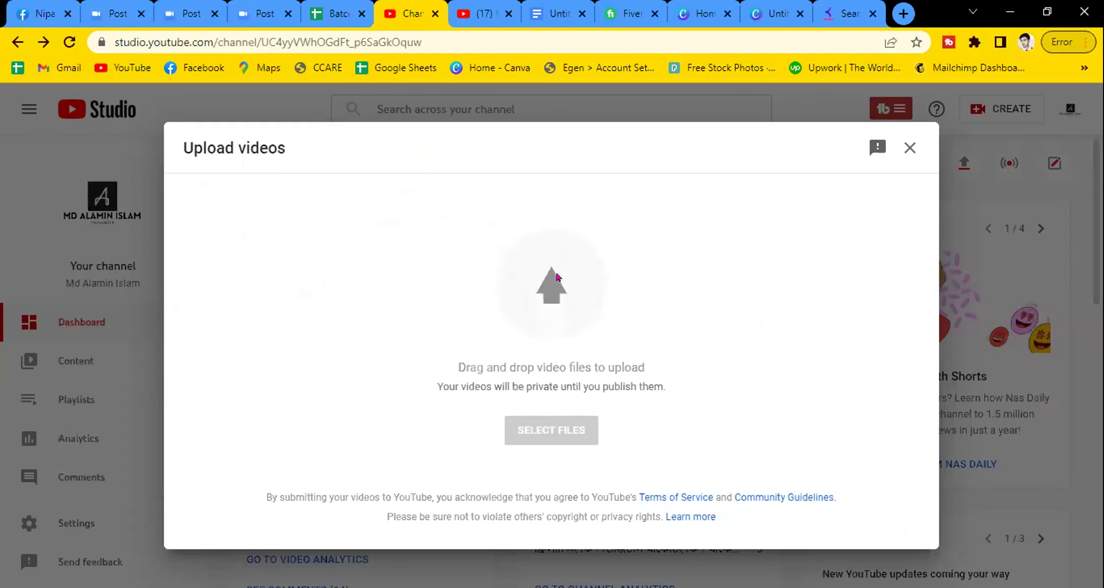